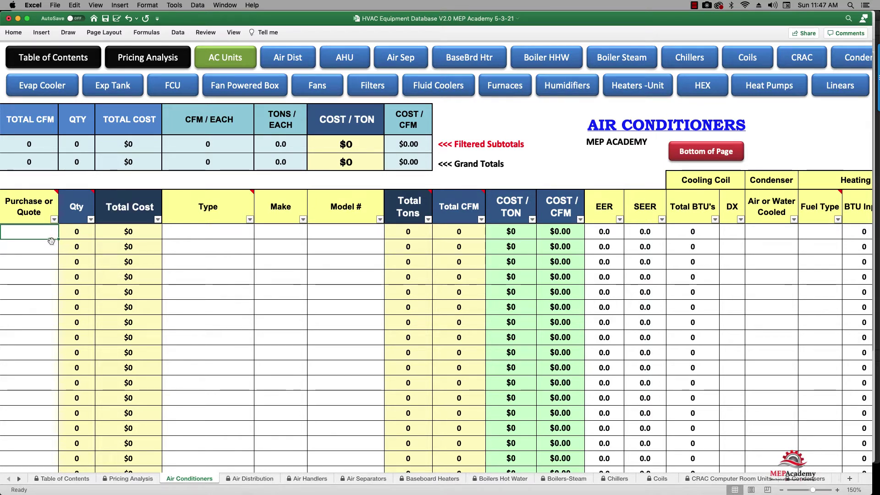
Enter a quoted unit in row 1: Q, qty 1, $18,100, Rooftop Gas/Electric, Daikin.
{"action": "type", "text": "Q"}
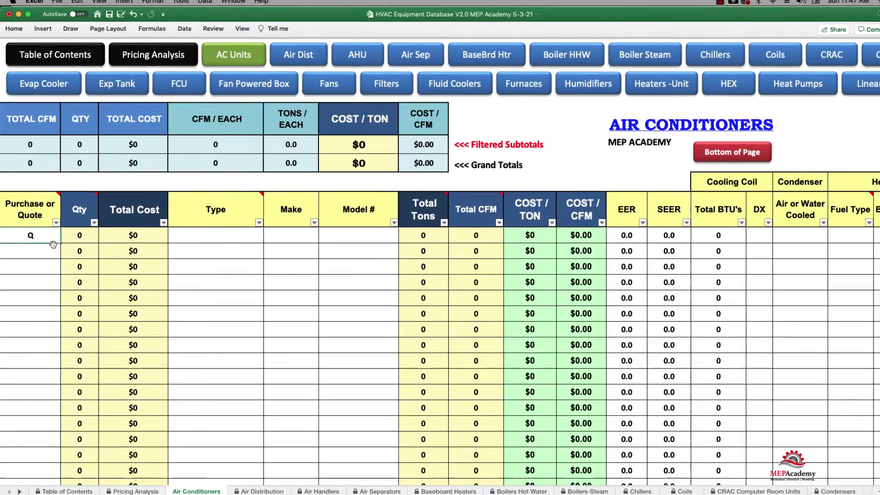
{"action": "key", "text": "Tab"}
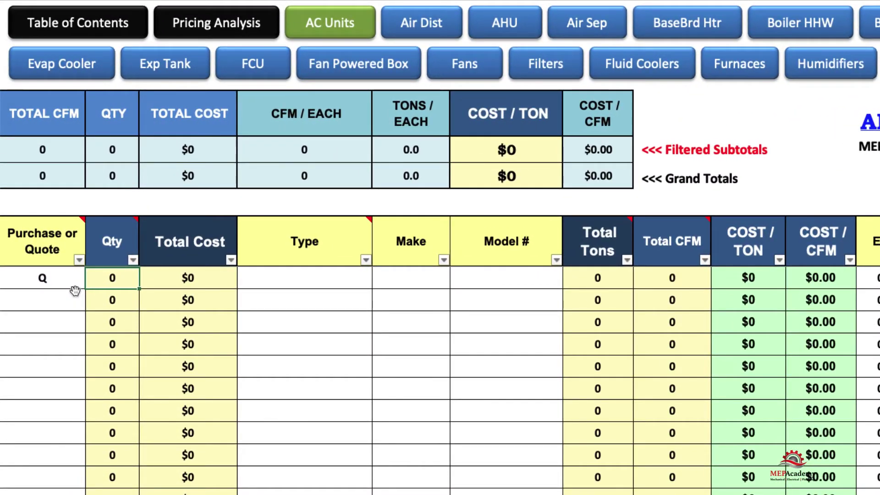
{"action": "type", "text": "1"}
{"action": "key", "text": "Tab"}
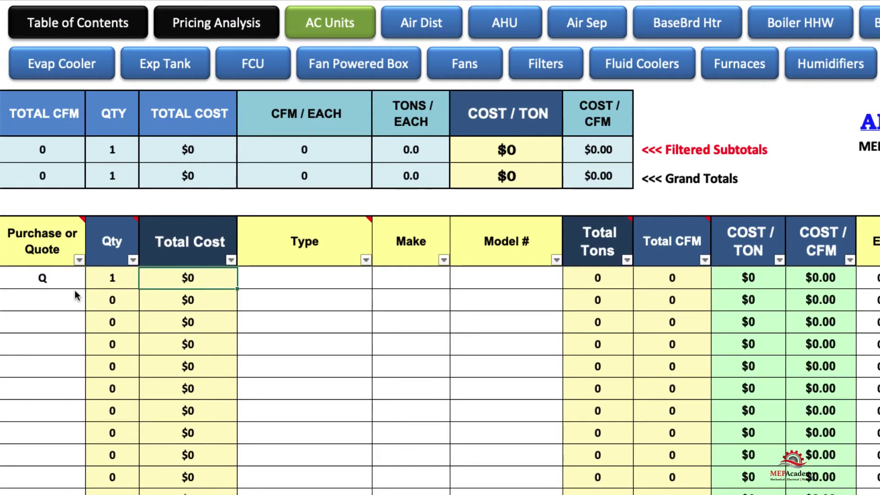
{"action": "type", "text": "18100"}
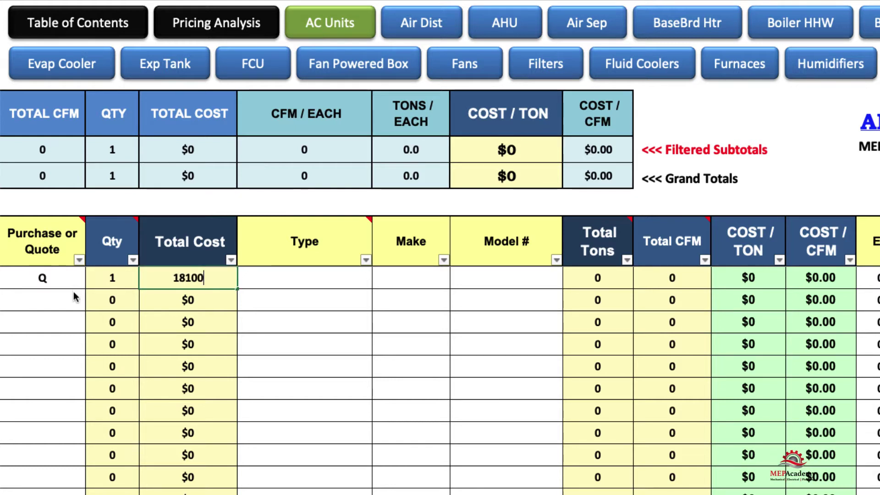
{"action": "key", "text": "Tab"}
{"action": "type", "text": "Rooftop "}
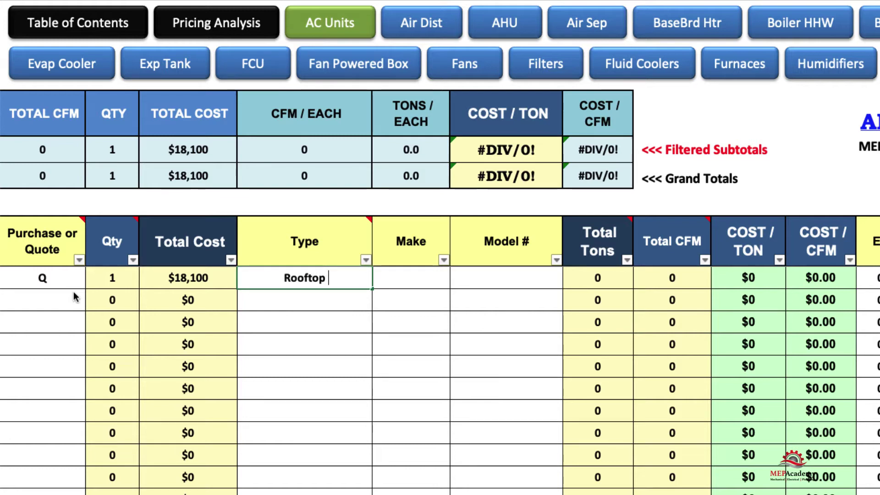
{"action": "type", "text": "Gas/El"}
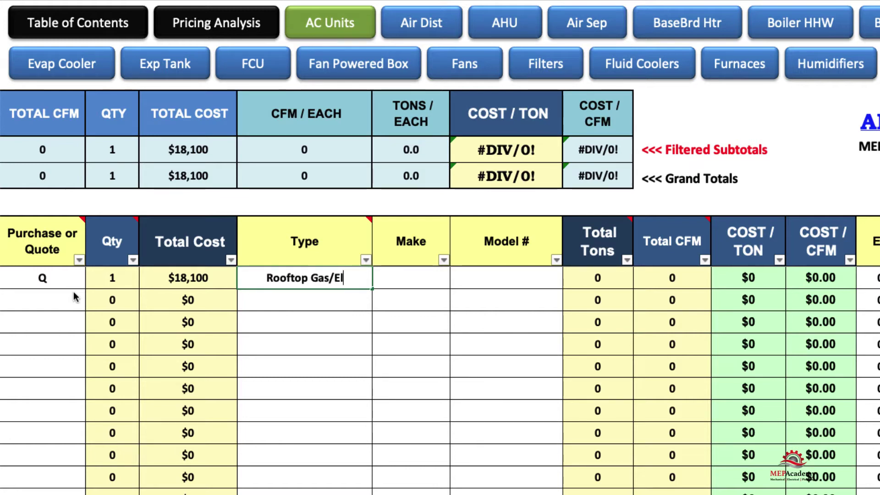
{"action": "type", "text": "ectric"}
{"action": "key", "text": "Tab"}
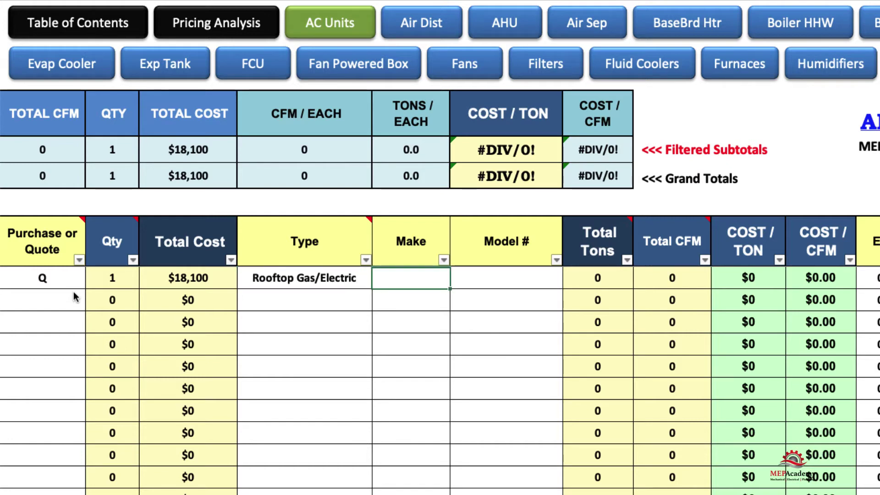
{"action": "type", "text": "Dai"}
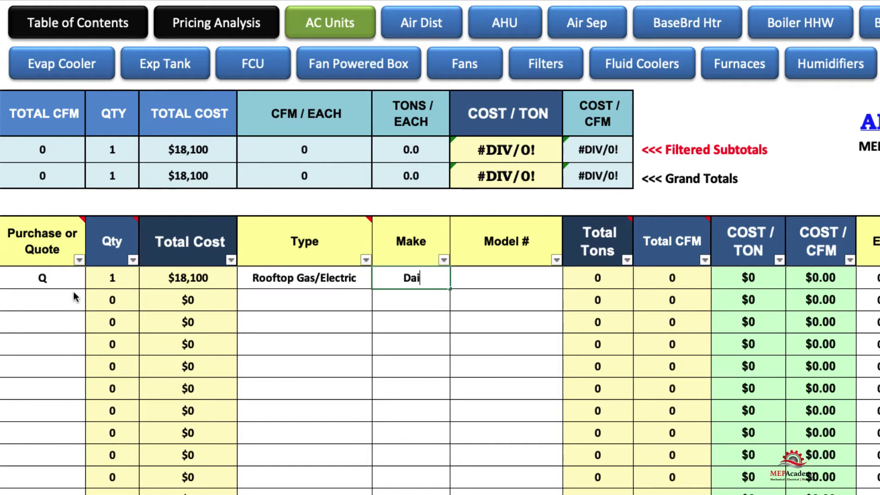
{"action": "type", "text": "kin"}
{"action": "key", "text": "Tab"}
{"action": "key", "text": "Tab"}
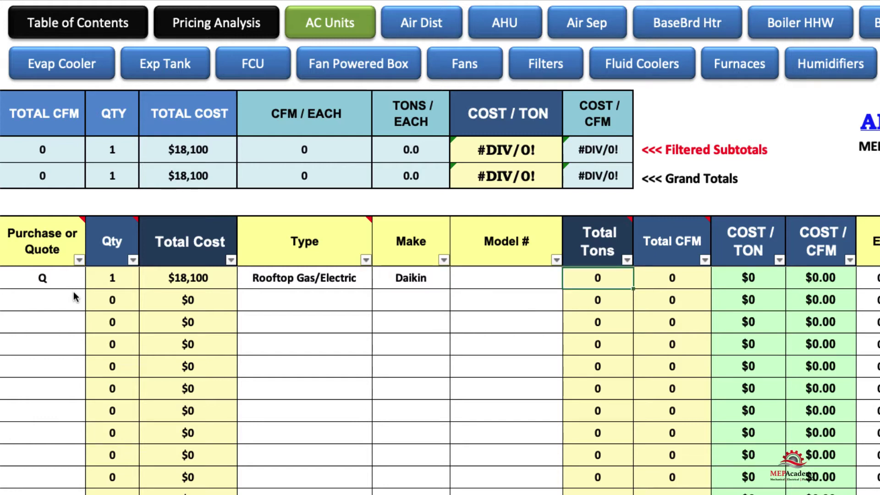
Give the Daikin unit 15 Total Tons and 6,000 CFM.
{"action": "type", "text": "15"}
{"action": "key", "text": "Tab"}
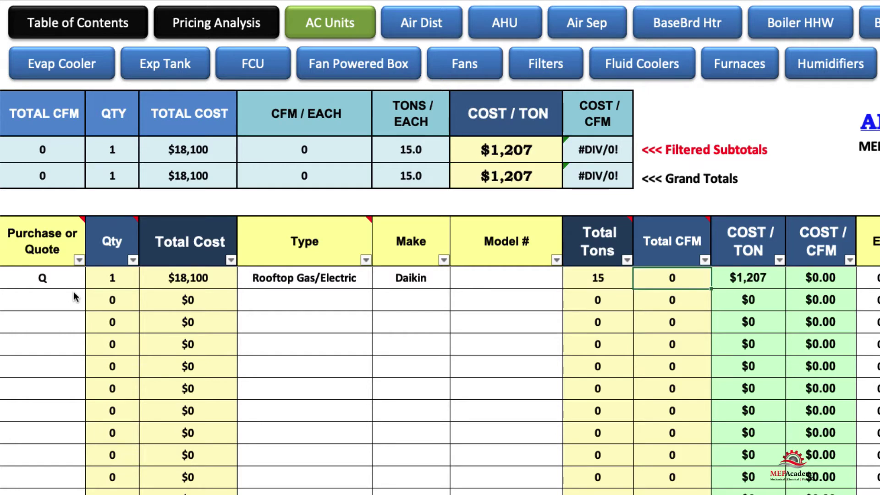
{"action": "type", "text": "6,000"}
{"action": "key", "text": "Tab"}
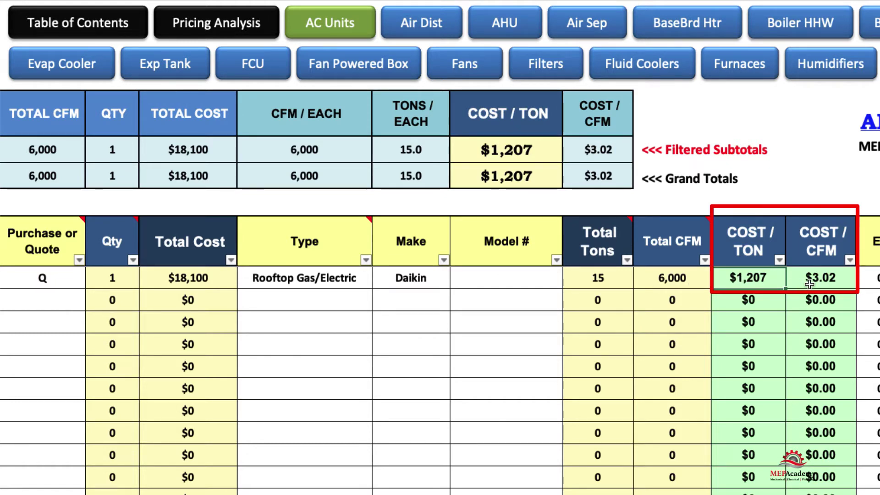
{"action": "left_click", "coordinate": [48, 297]}
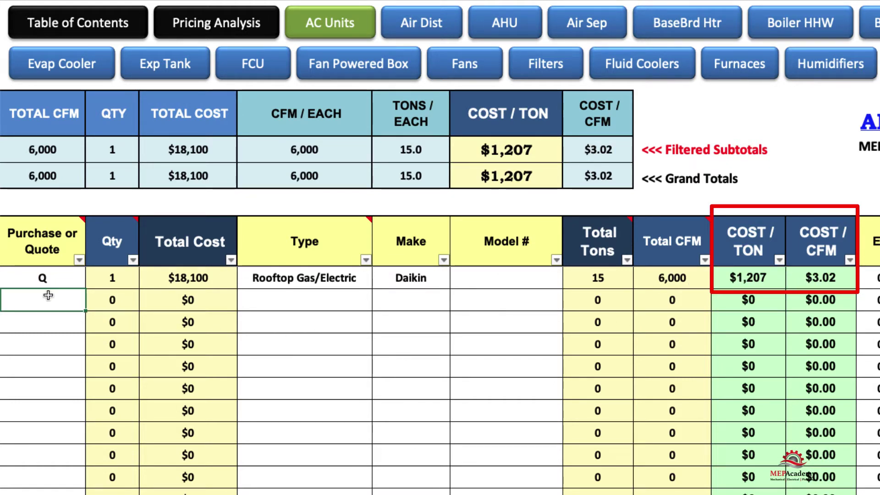
Enter row 2 as Q, qty 1, $8,400, Rooftop Gas/Electric (autocompleted), Trane.
{"action": "type", "text": "Q"}
{"action": "key", "text": "Tab"}
{"action": "type", "text": "1"}
{"action": "key", "text": "Tab"}
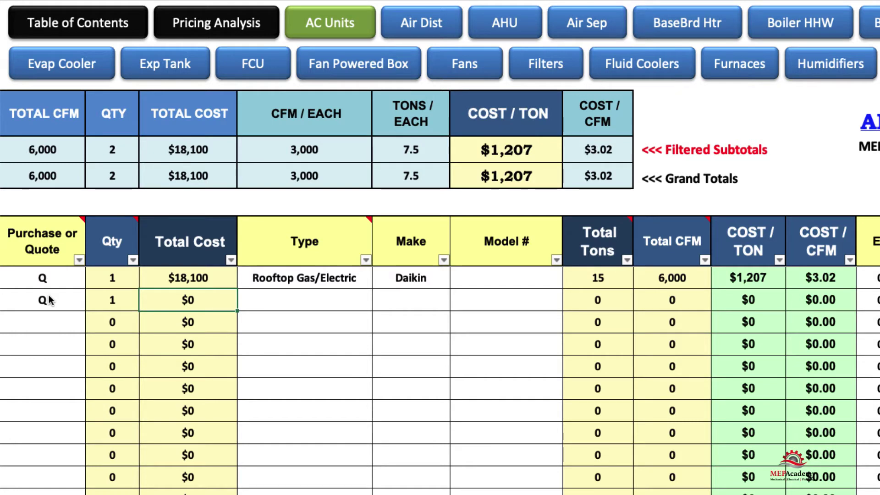
{"action": "type", "text": "8400"}
{"action": "key", "text": "Tab"}
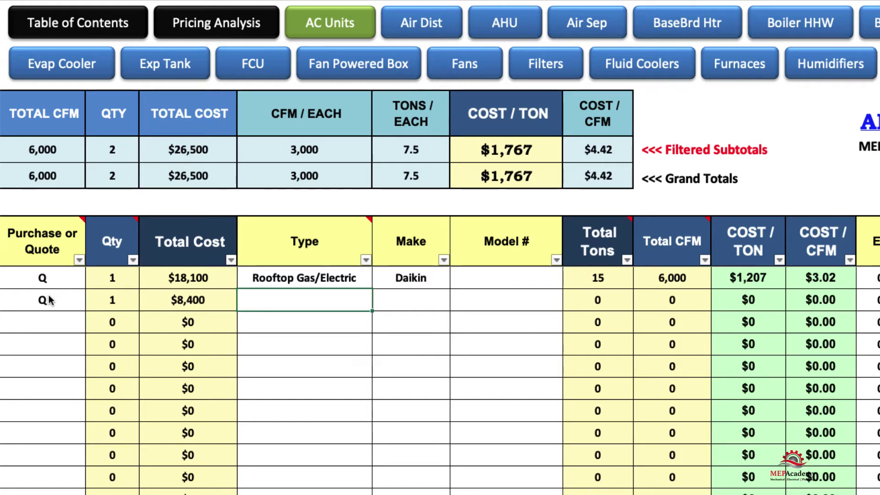
{"action": "type", "text": "Rooftop Gas/Electric"}
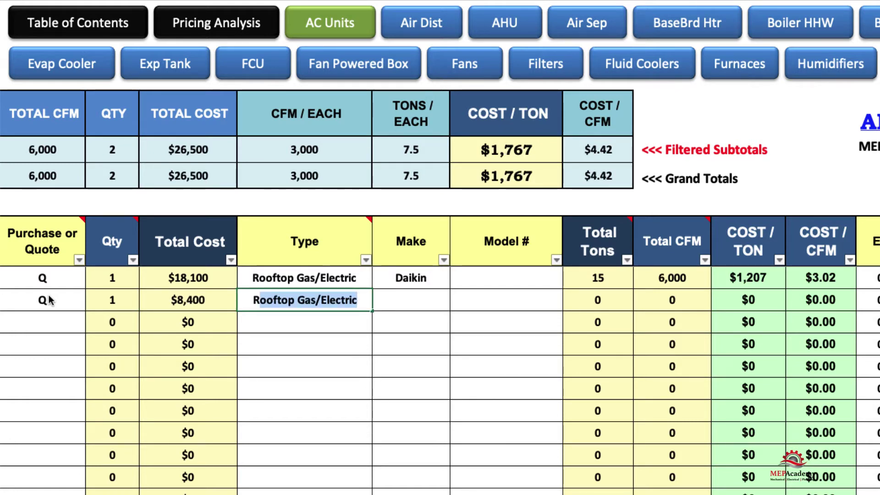
{"action": "key", "text": "Tab"}
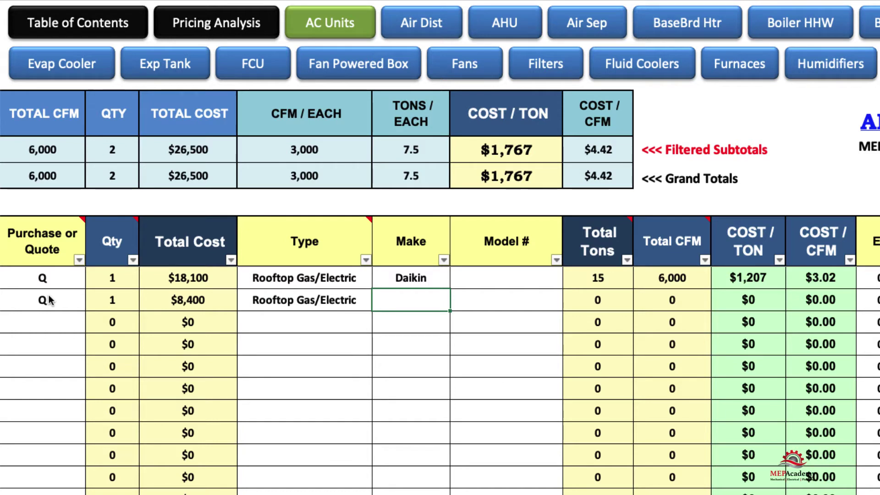
{"action": "type", "text": "Trane"}
{"action": "key", "text": "Tab"}
{"action": "key", "text": "Tab"}
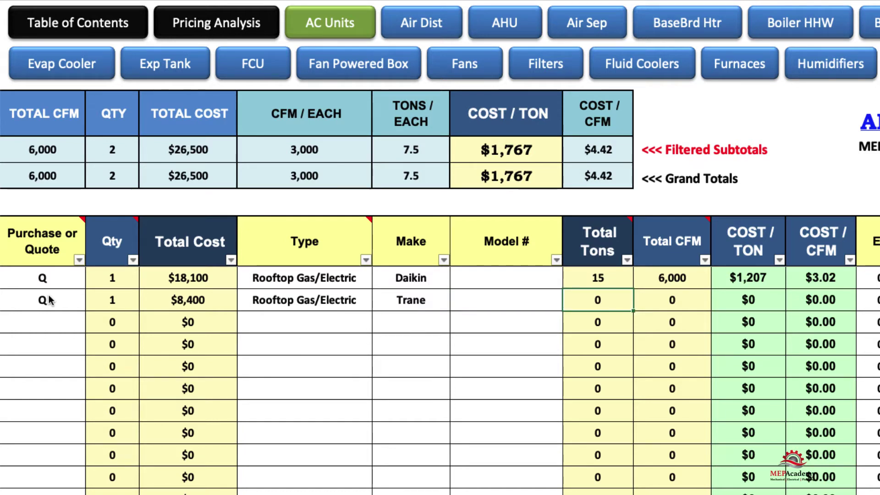
Give the Trane unit 10 Total Tons and 4,000 CFM.
{"action": "type", "text": "10"}
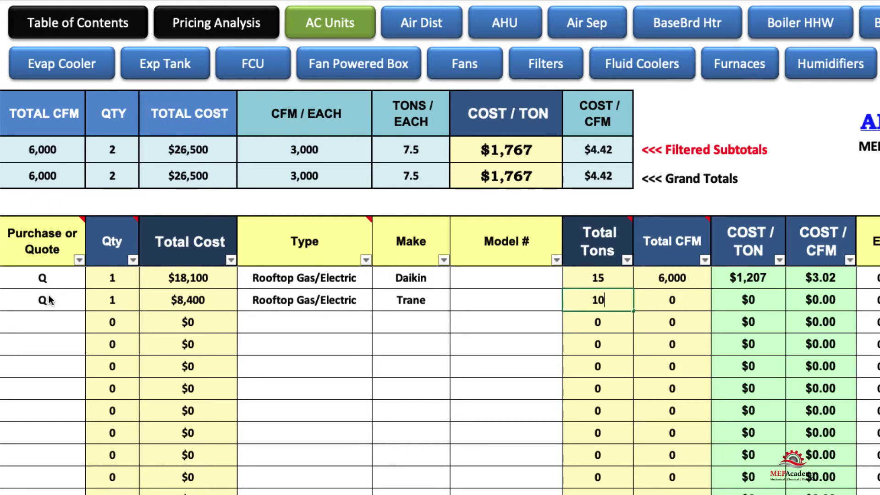
{"action": "key", "text": "Tab"}
{"action": "type", "text": "4000"}
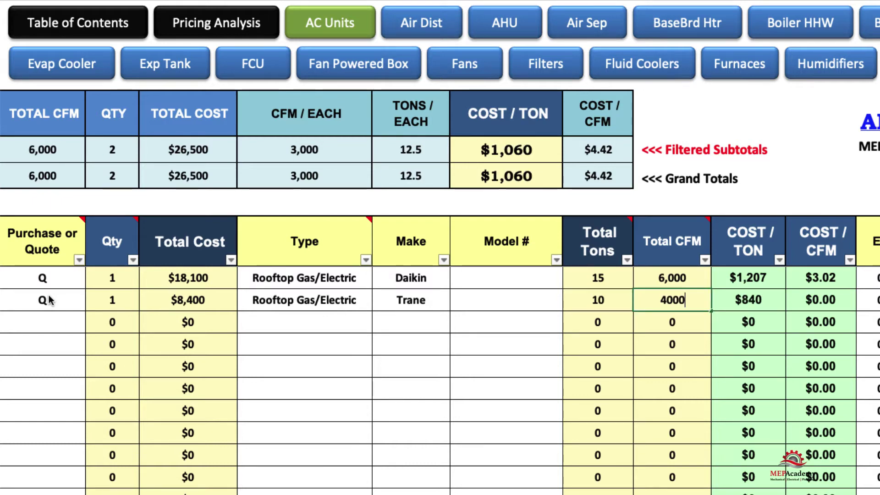
{"action": "key", "text": "Tab"}
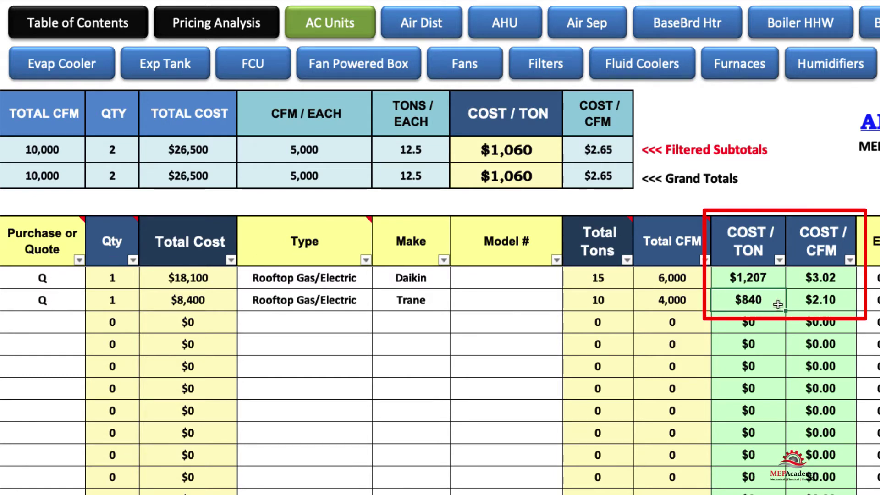
{"action": "left_click", "coordinate": [39, 326]}
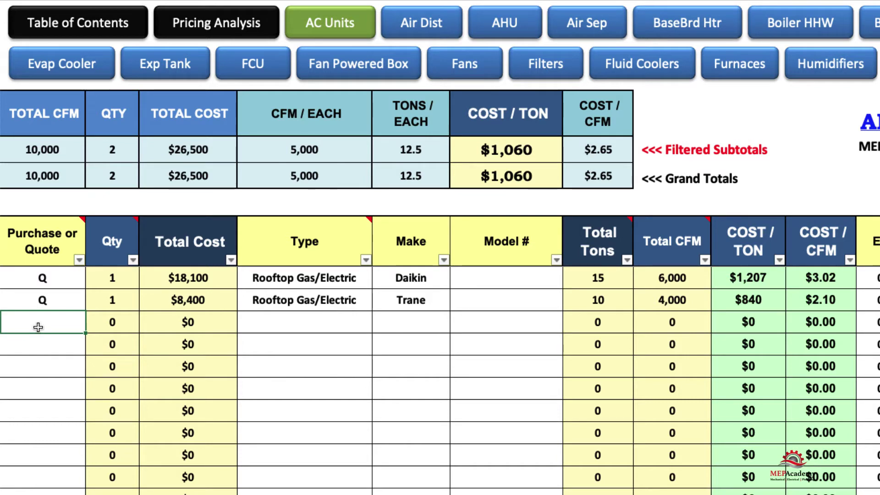
Enter row 3 as P, qty 1, $7,500, Rooftop Gas/Electric, Carrier.
{"action": "type", "text": "P"}
{"action": "key", "text": "Delete"}
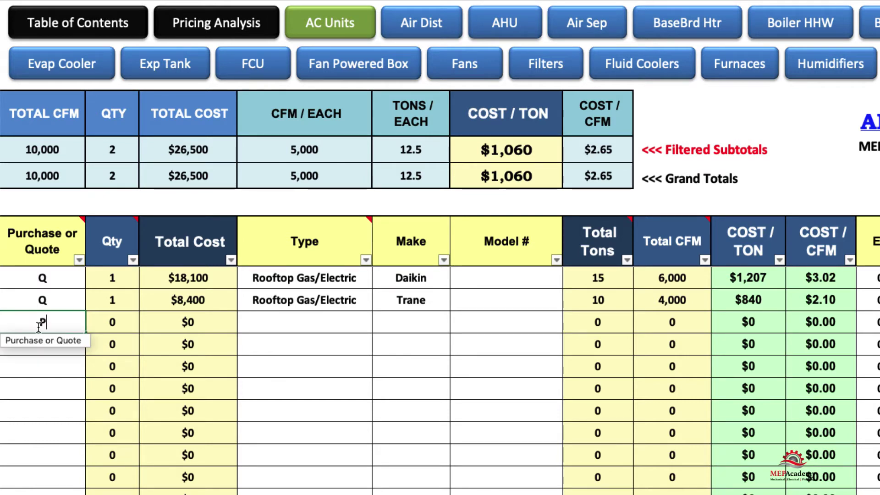
{"action": "key", "text": "Tab"}
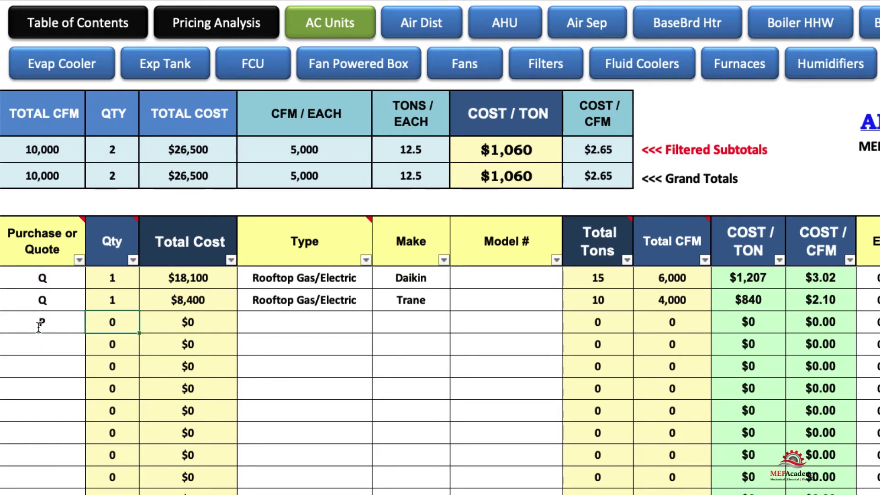
{"action": "key", "text": "Tab"}
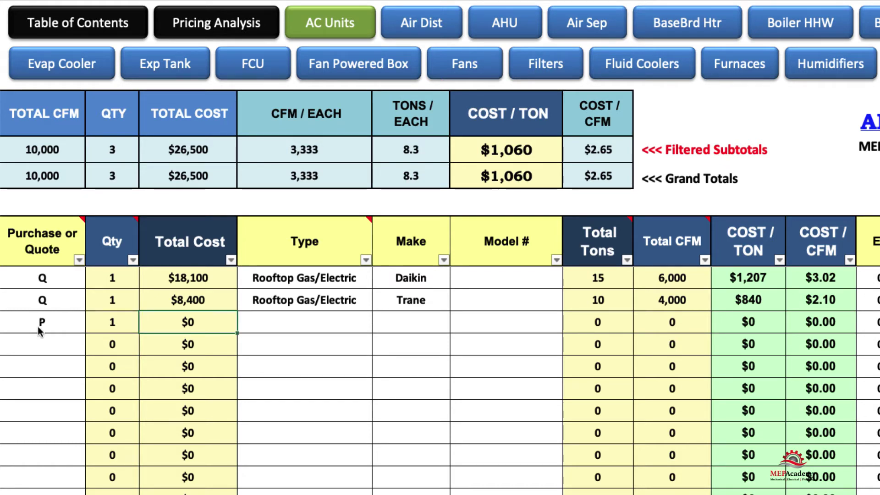
{"action": "type", "text": "7500"}
{"action": "key", "text": "Tab"}
{"action": "type", "text": "R"}
{"action": "key", "text": "Tab"}
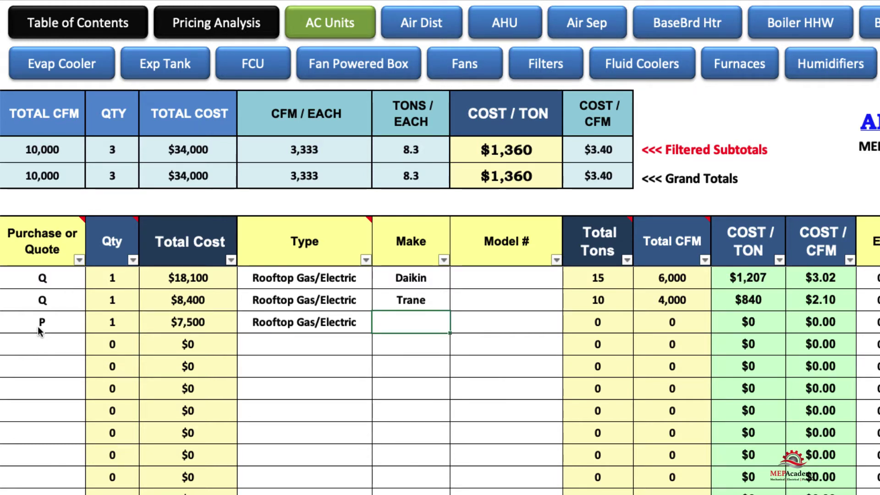
{"action": "type", "text": "Carrier"}
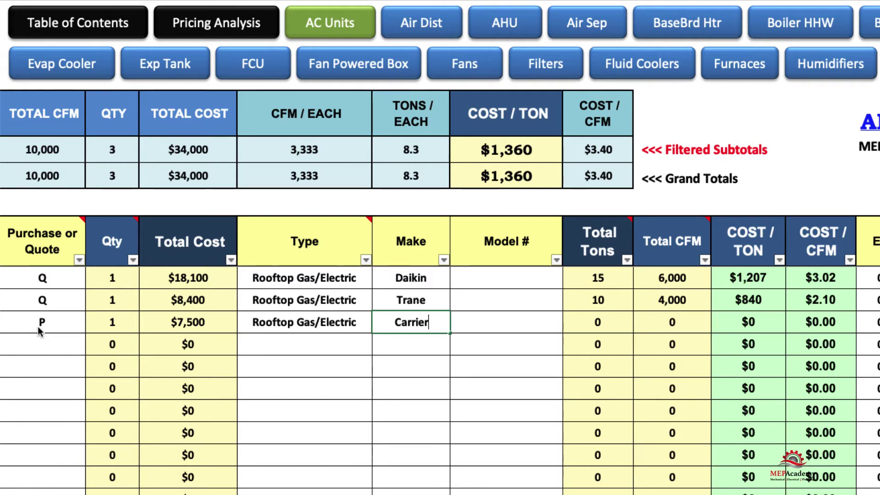
{"action": "key", "text": "Tab"}
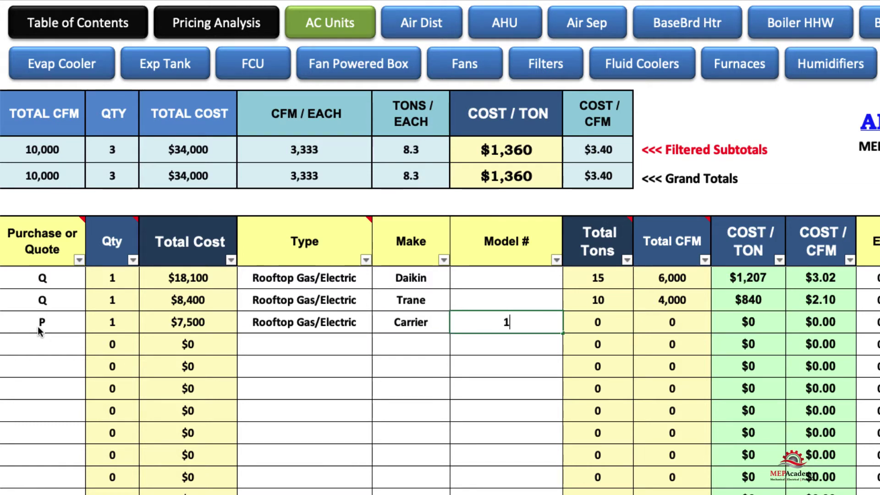
Skip Model # and give the Carrier unit 10 Total Tons and 4,000 CFM.
{"action": "key", "text": "Tab"}
{"action": "type", "text": "1"}
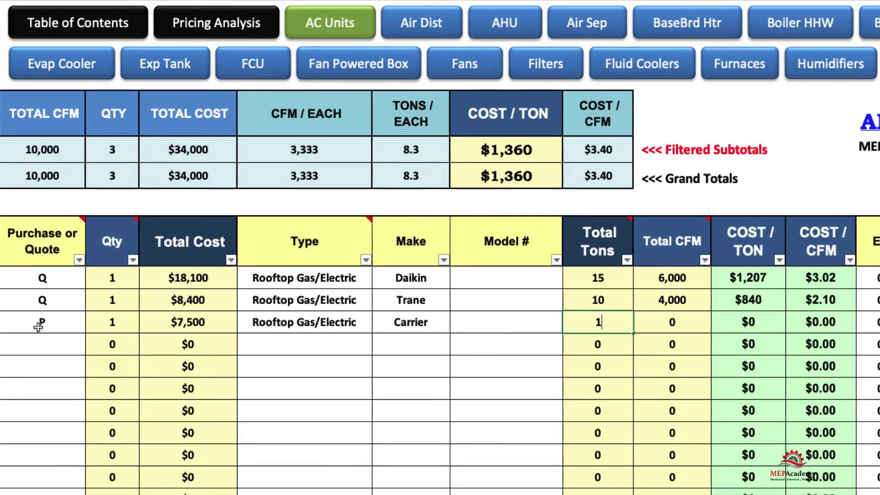
{"action": "key", "text": "Tab"}
{"action": "key", "text": "shift+Tab"}
{"action": "type", "text": "10"}
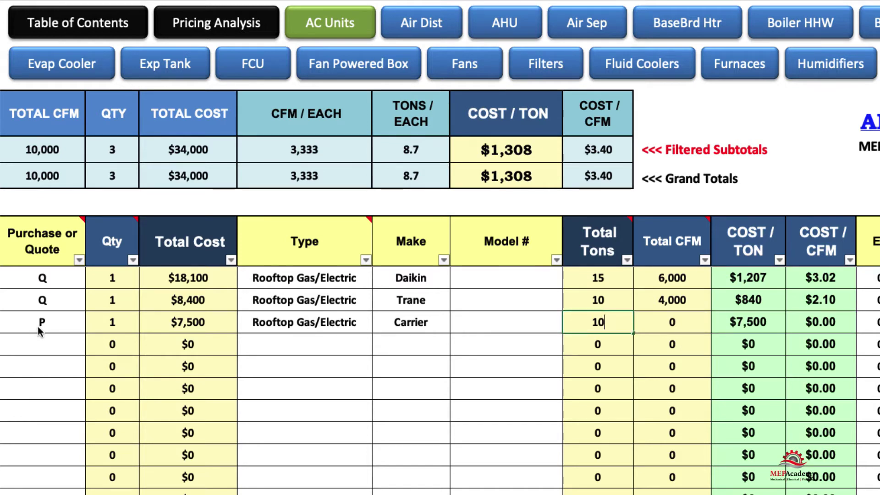
{"action": "key", "text": "Tab"}
{"action": "type", "text": "4,000"}
{"action": "key", "text": "Tab"}
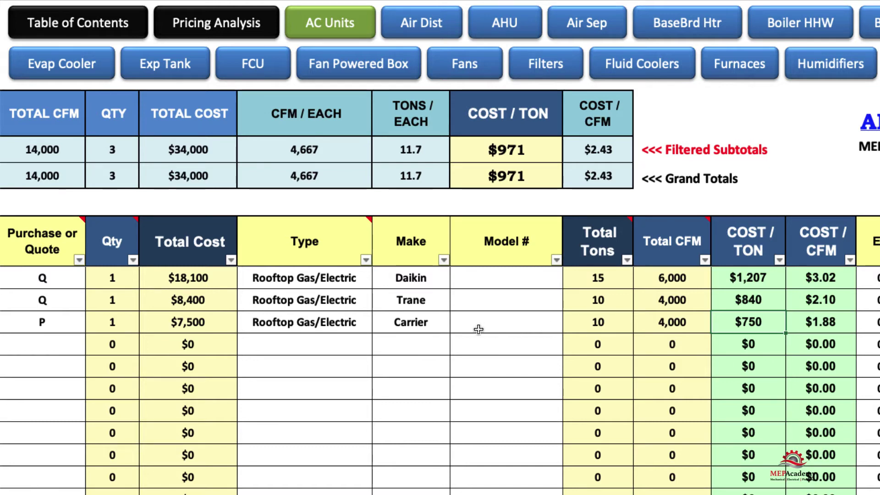
{"action": "left_click", "coordinate": [63, 341]}
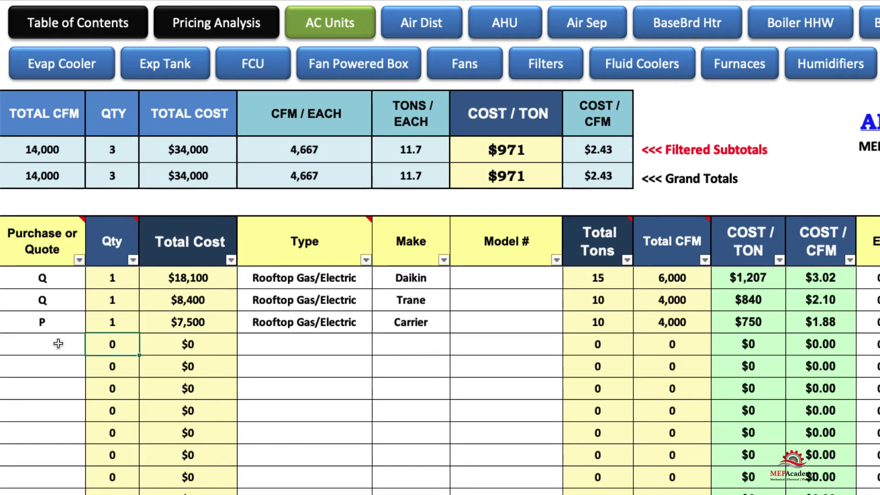
Enter row 4 as P, qty 1, $3,100, Rooftop Gas/Electric, Lennox.
{"action": "type", "text": "P"}
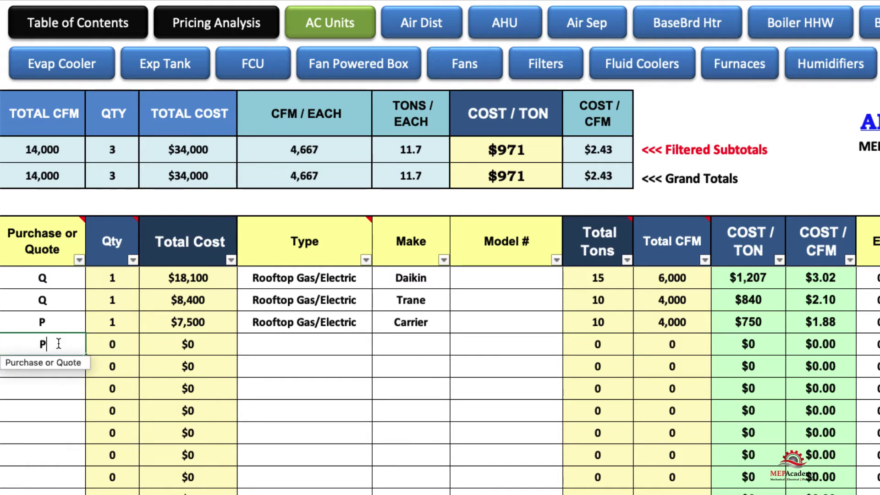
{"action": "key", "text": "Tab"}
{"action": "type", "text": "1"}
{"action": "key", "text": "Tab"}
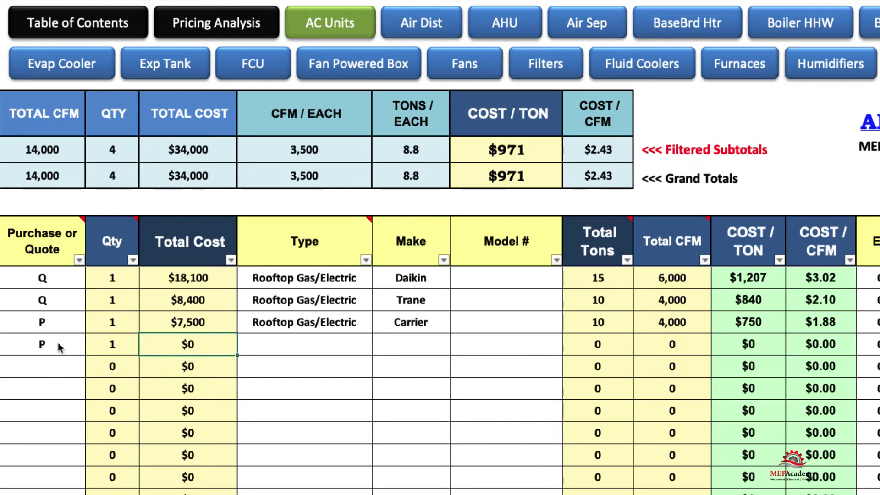
{"action": "type", "text": "3,10"}
{"action": "type", "text": "00"}
{"action": "key", "text": "Tab"}
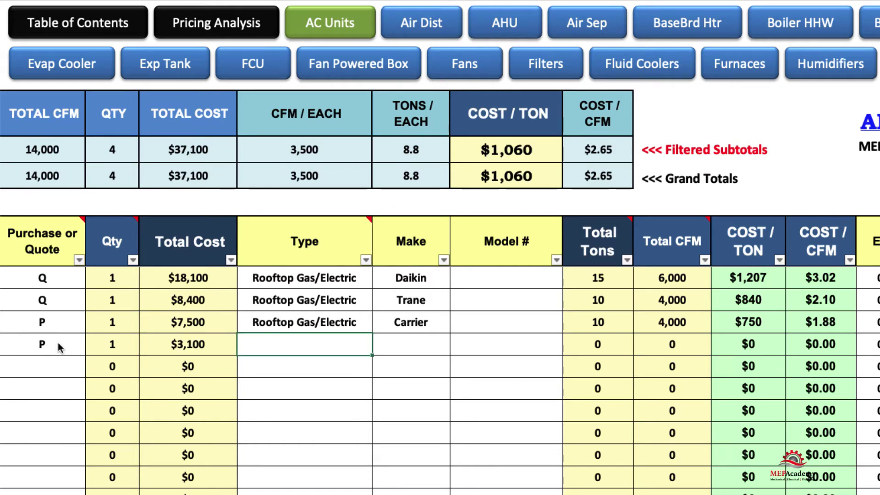
{"action": "type", "text": "R"}
{"action": "key", "text": "Tab"}
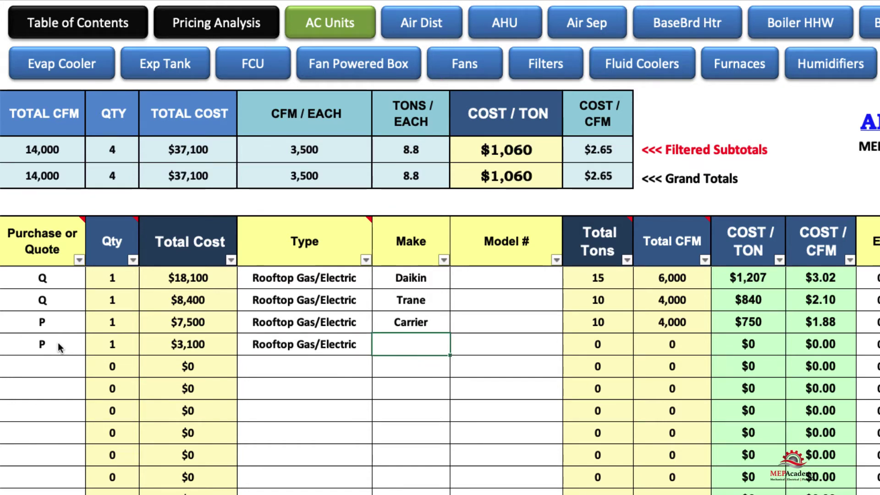
{"action": "type", "text": "L"}
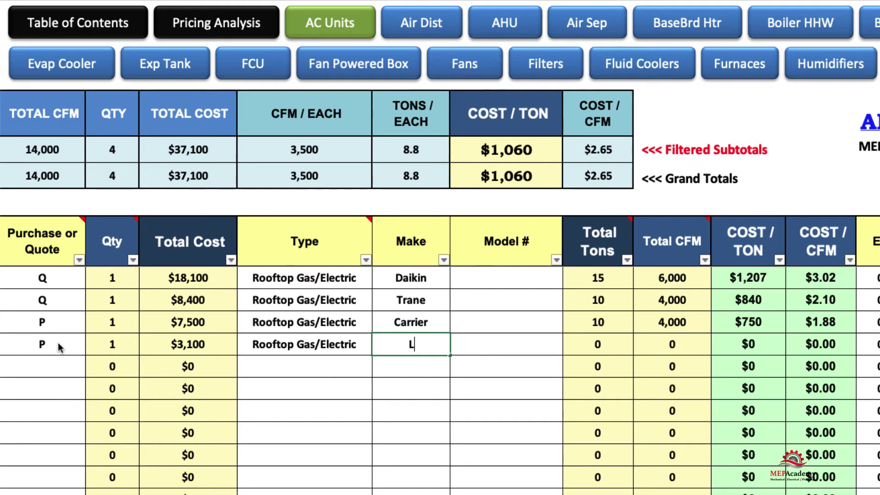
{"action": "type", "text": "ennox"}
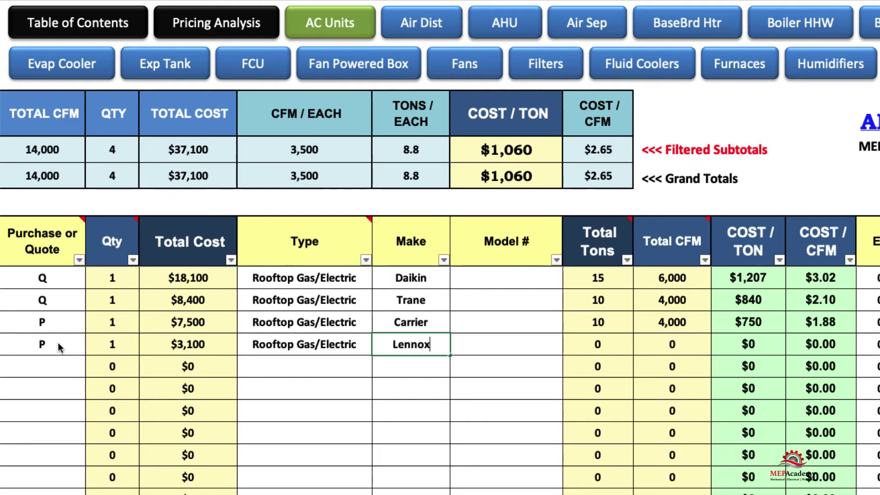
{"action": "key", "text": "Tab"}
{"action": "key", "text": "Tab"}
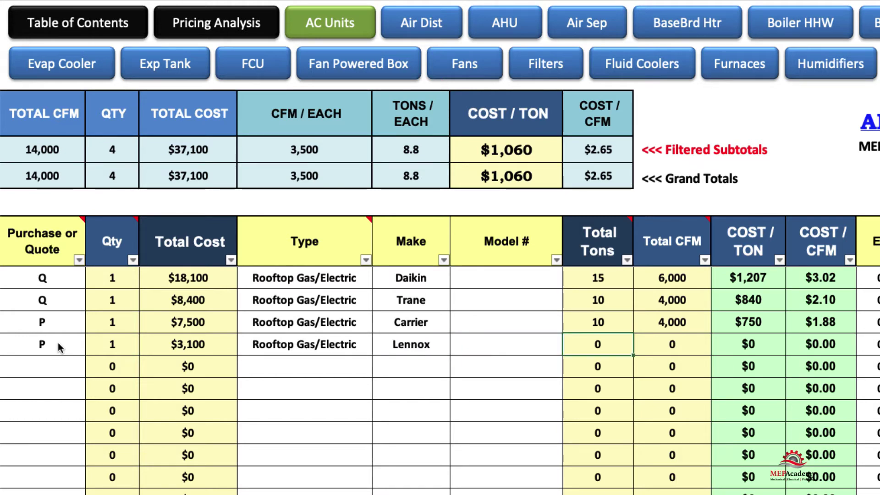
Give the Lennox unit 3 Total Tons and 1,200 CFM, then start the next row.
{"action": "type", "text": "3"}
{"action": "key", "text": "Tab"}
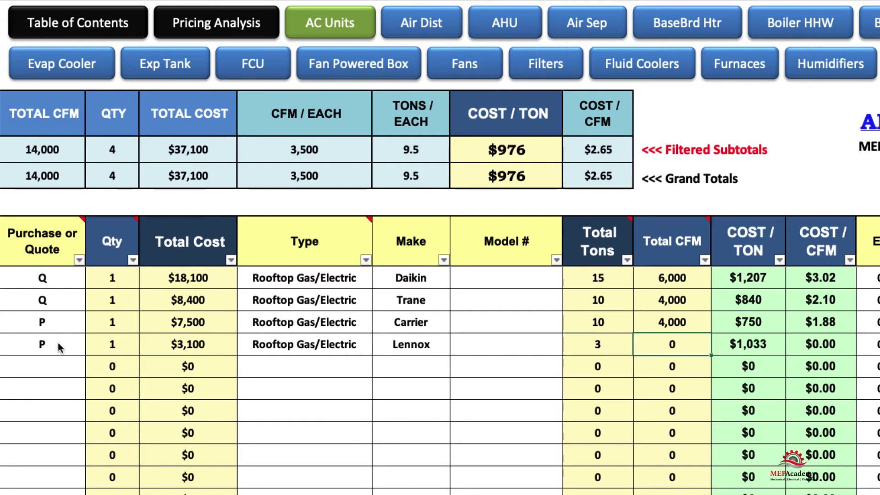
{"action": "type", "text": "1200"}
{"action": "key", "text": "Tab"}
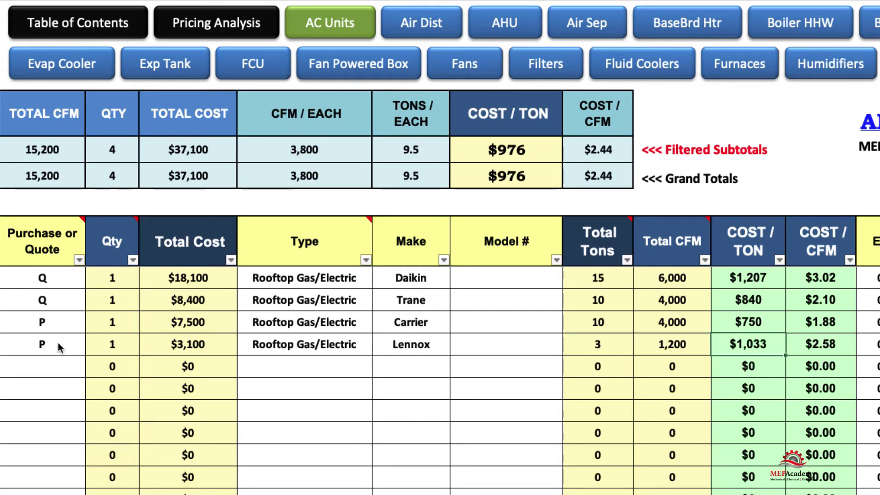
{"action": "key", "text": "Down"}
{"action": "key", "text": "Left"}
{"action": "key", "text": "Left"}
{"action": "key", "text": "Left"}
{"action": "key", "text": "Left"}
{"action": "key", "text": "Left"}
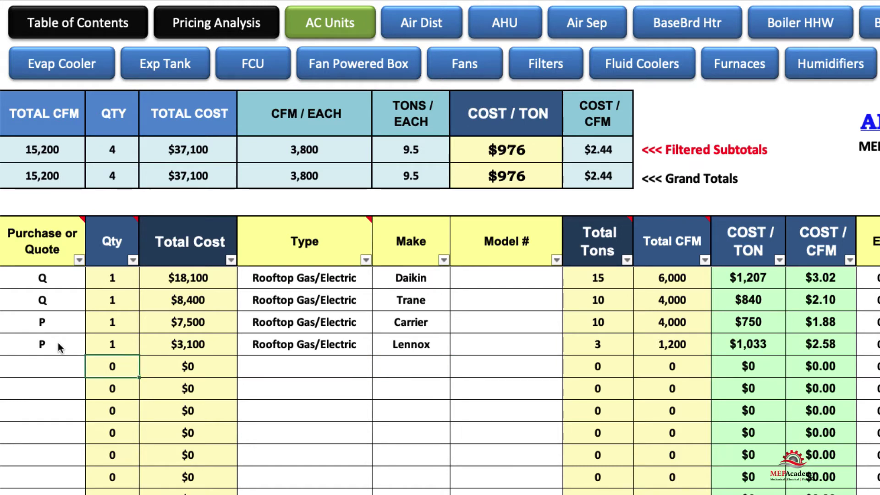
{"action": "key", "text": "Left"}
Enter row 5 as P, qty 1, $2,800, Rooftop Gas/Electric, York.
{"action": "type", "text": "P"}
{"action": "key", "text": "Tab"}
{"action": "type", "text": "1"}
{"action": "key", "text": "Tab"}
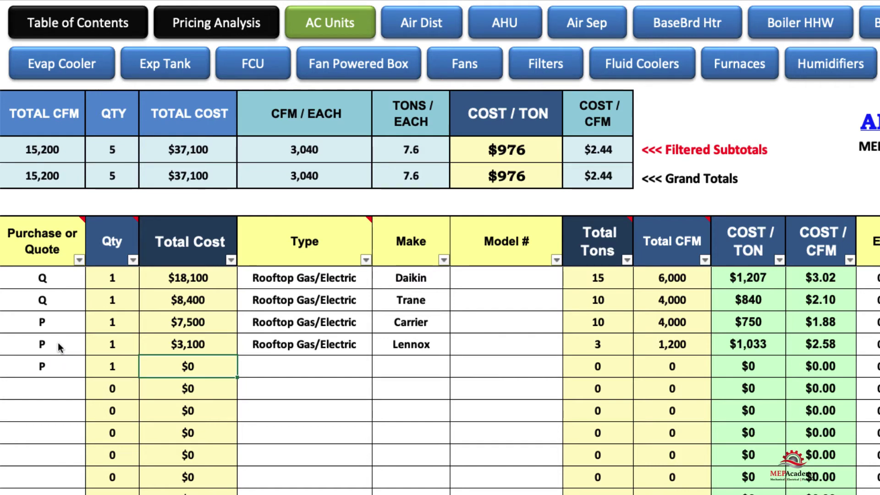
{"action": "type", "text": "2,800"}
{"action": "key", "text": "Tab"}
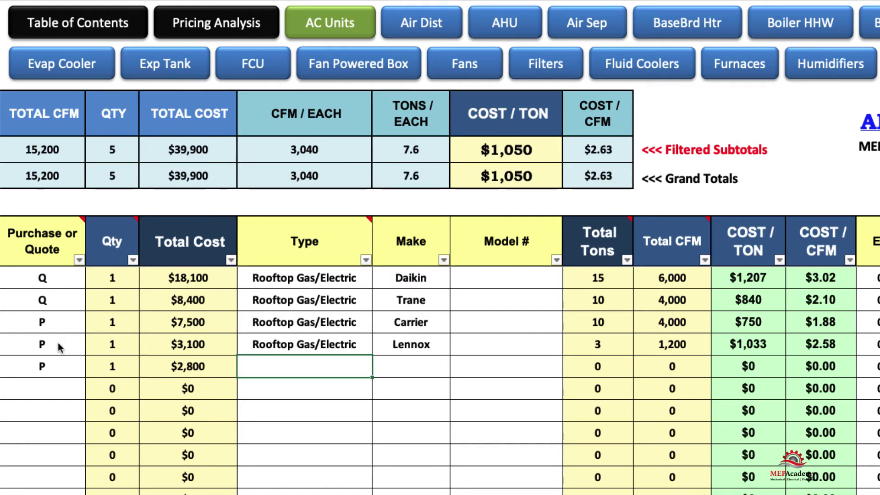
{"action": "type", "text": "R"}
{"action": "key", "text": "Tab"}
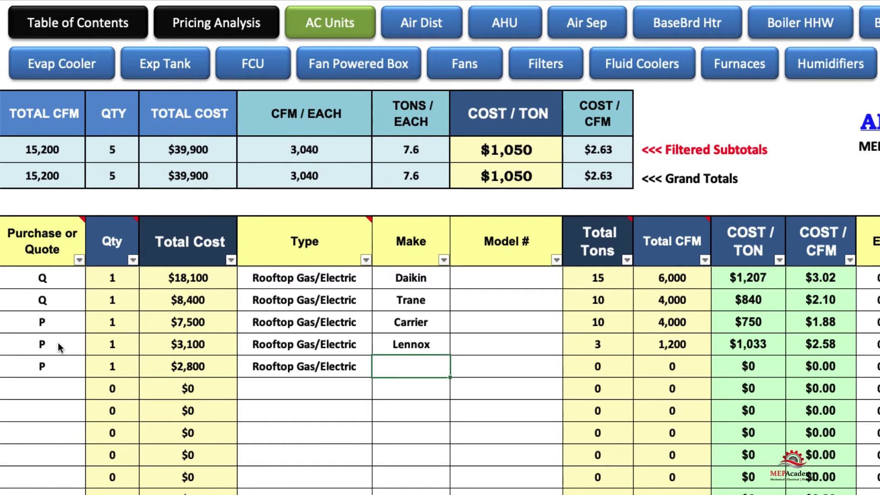
{"action": "type", "text": "York"}
{"action": "key", "text": "Tab"}
Give the York unit 3 Total Tons and 1,200 CFM, correcting a mistyped 2800.
{"action": "key", "text": "Tab"}
{"action": "type", "text": "3"}
{"action": "key", "text": "Tab"}
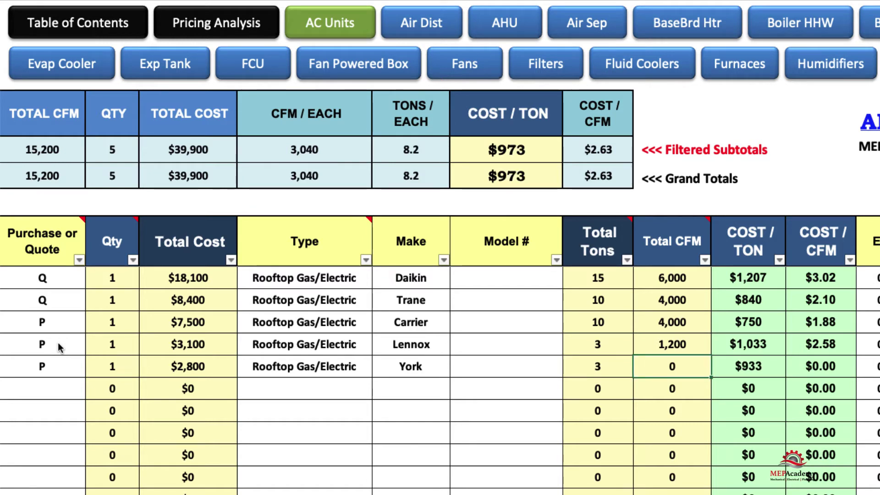
{"action": "type", "text": "2800"}
{"action": "key", "text": "BackSpace"}
{"action": "key", "text": "BackSpace"}
{"action": "key", "text": "BackSpace"}
{"action": "key", "text": "BackSpace"}
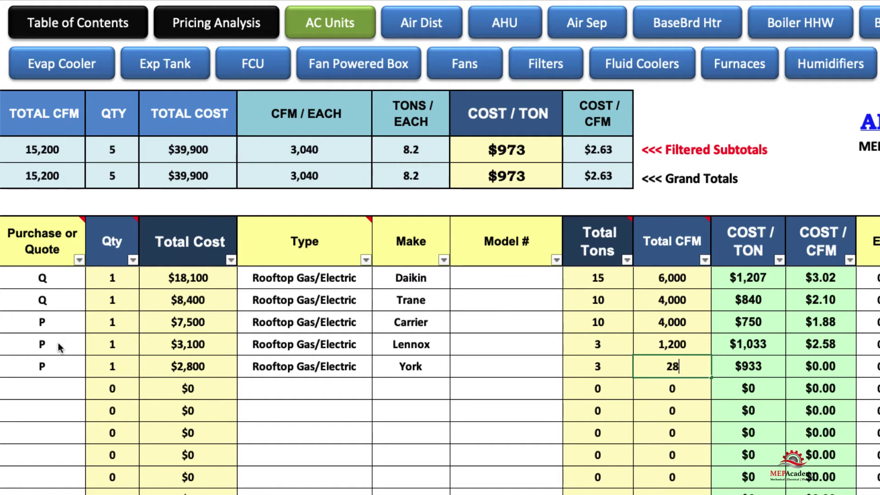
{"action": "type", "text": "1,200"}
{"action": "key", "text": "Tab"}
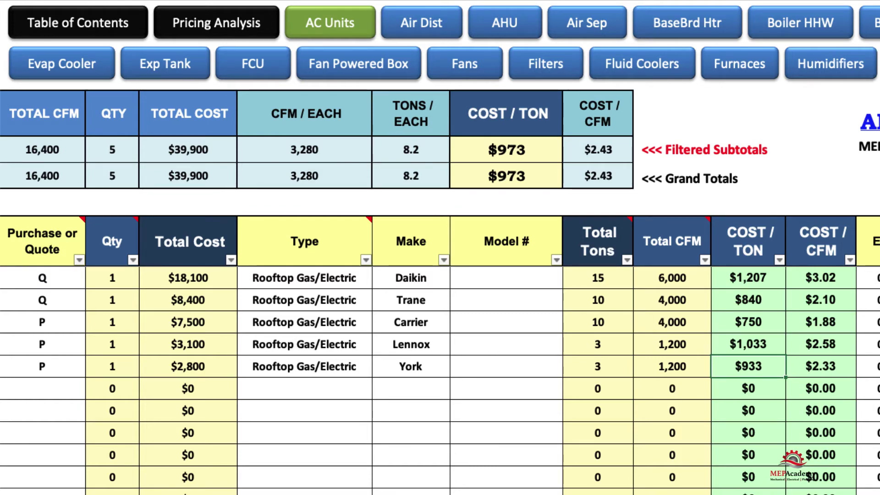
{"action": "scroll", "coordinate": [440, 321], "scroll_direction": "right", "scroll_amount": 8}
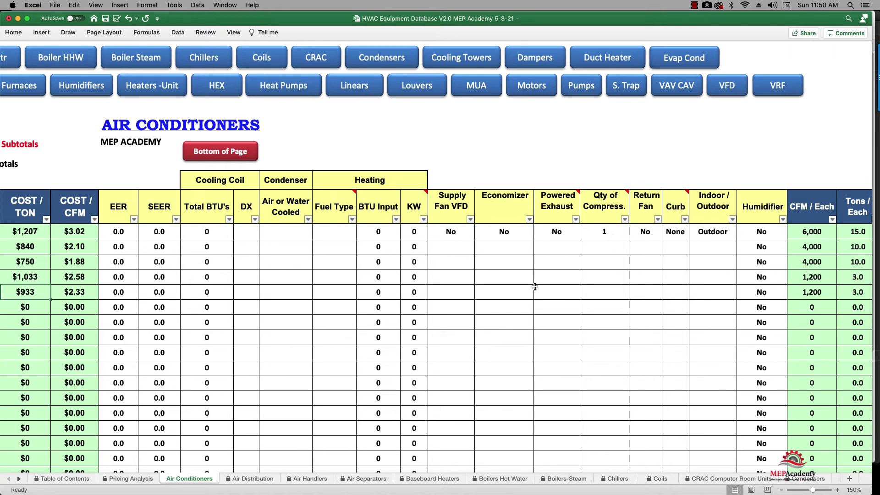
{"action": "left_click_drag", "start_coordinate": [216, 473], "coordinate": [124, 474]}
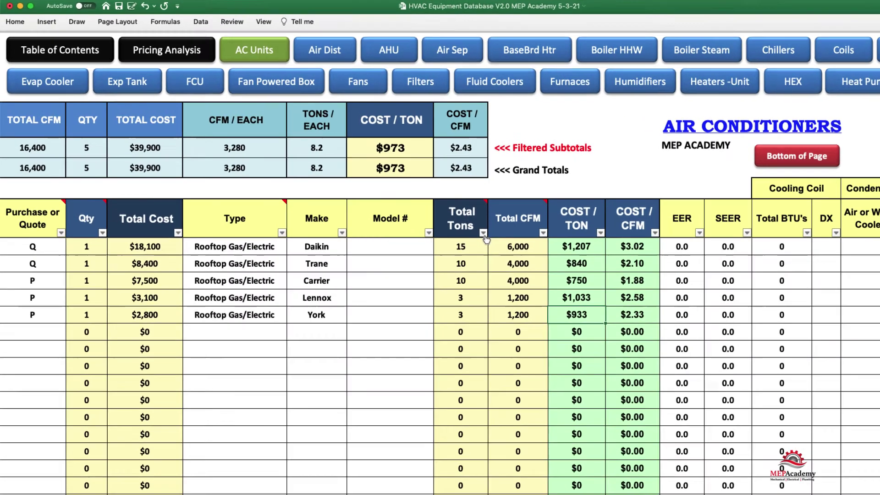
Filter the Total Tons column to show only the 10-ton units.
{"action": "left_click", "coordinate": [428, 220]}
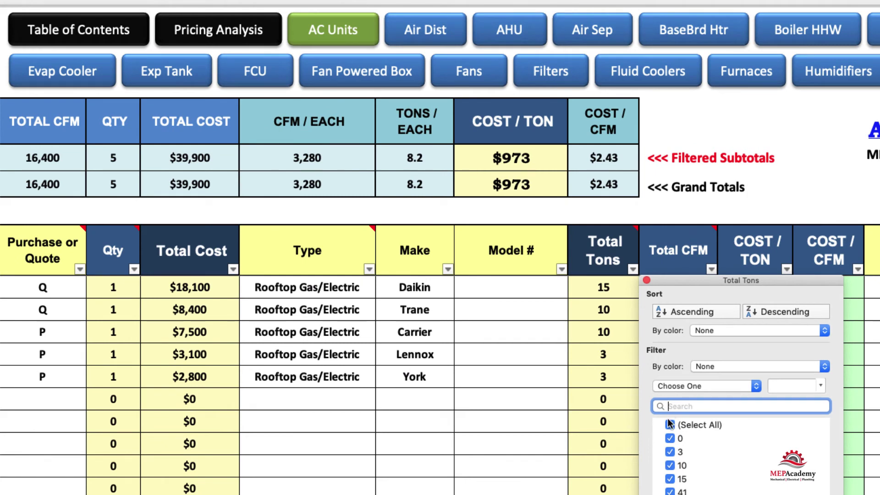
{"action": "left_click", "coordinate": [670, 424]}
{"action": "left_click", "coordinate": [671, 467]}
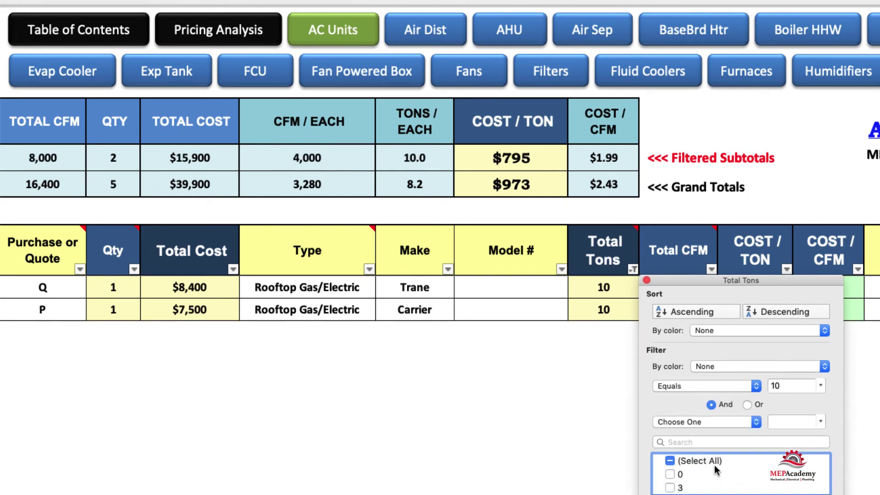
{"action": "left_click", "coordinate": [599, 425]}
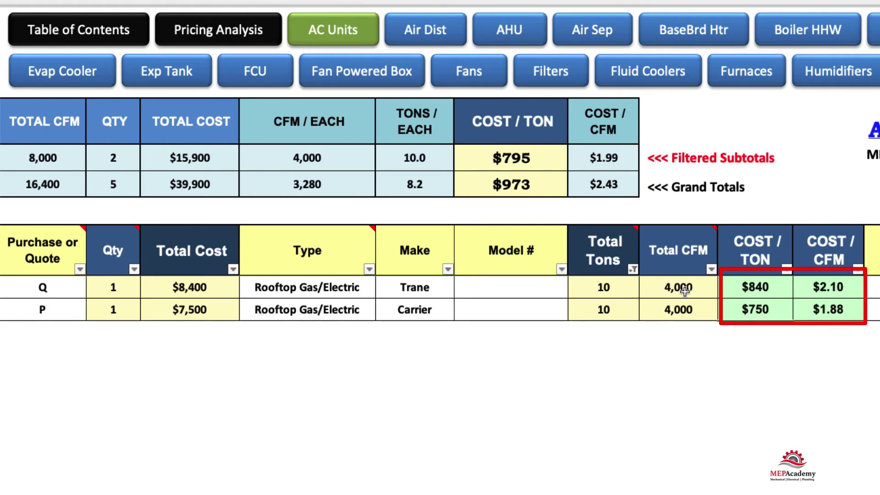
Change the Total Tons filter to show only the 3-ton units.
{"action": "left_click", "coordinate": [633, 273]}
{"action": "left_click", "coordinate": [670, 464]}
{"action": "left_click", "coordinate": [670, 426]}
{"action": "left_click", "coordinate": [670, 452]}
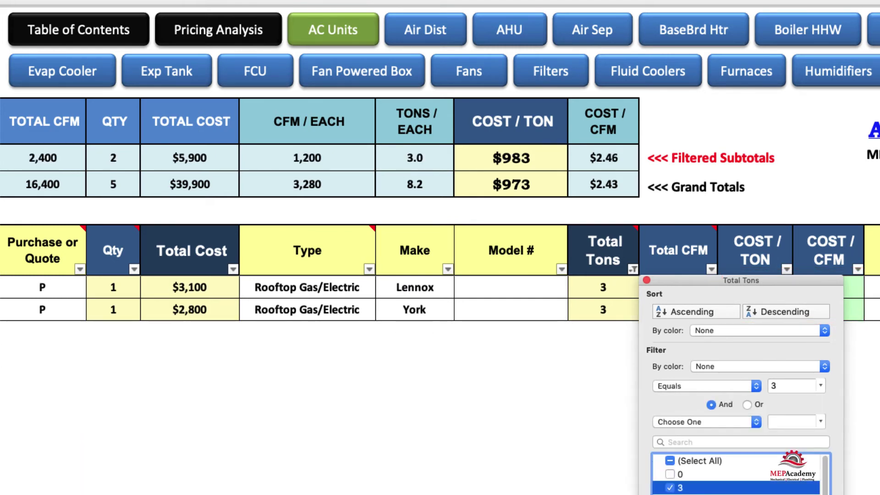
{"action": "left_click", "coordinate": [634, 425]}
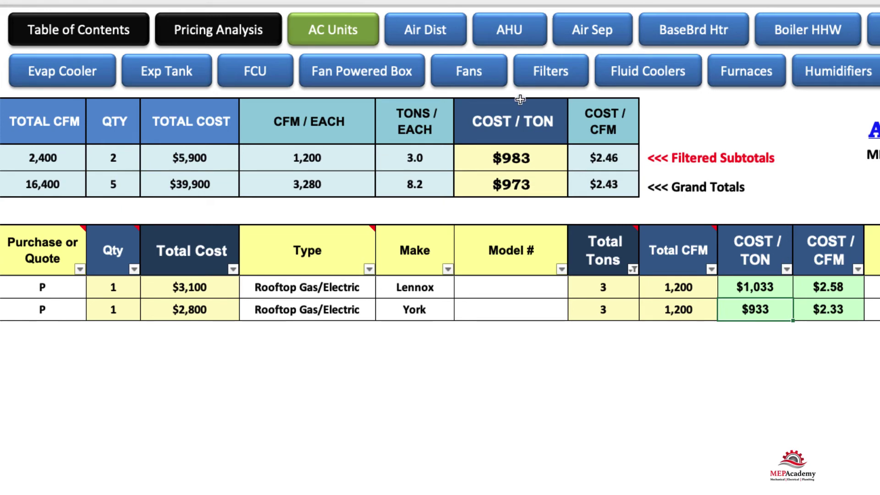
Navigate through the AHU, Air Sep and Chillers sheets to the Table of Contents.
{"action": "left_click", "coordinate": [508, 29]}
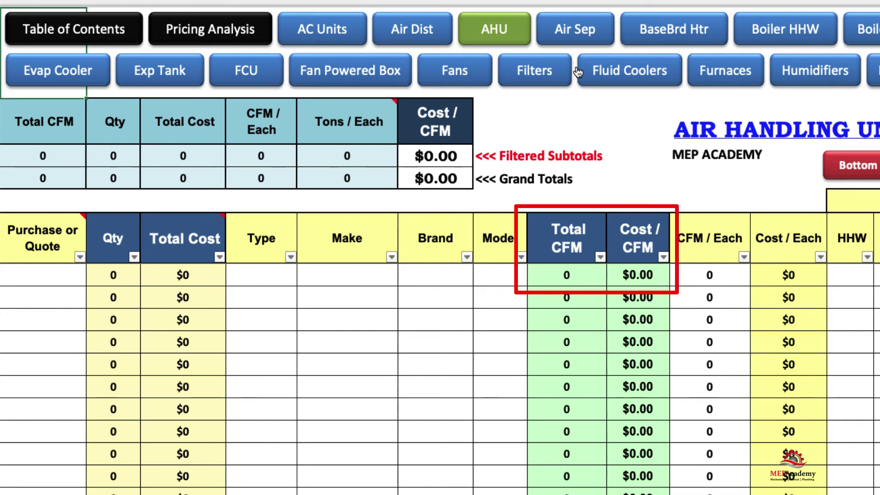
{"action": "left_click", "coordinate": [569, 35]}
{"action": "left_click", "coordinate": [661, 21]}
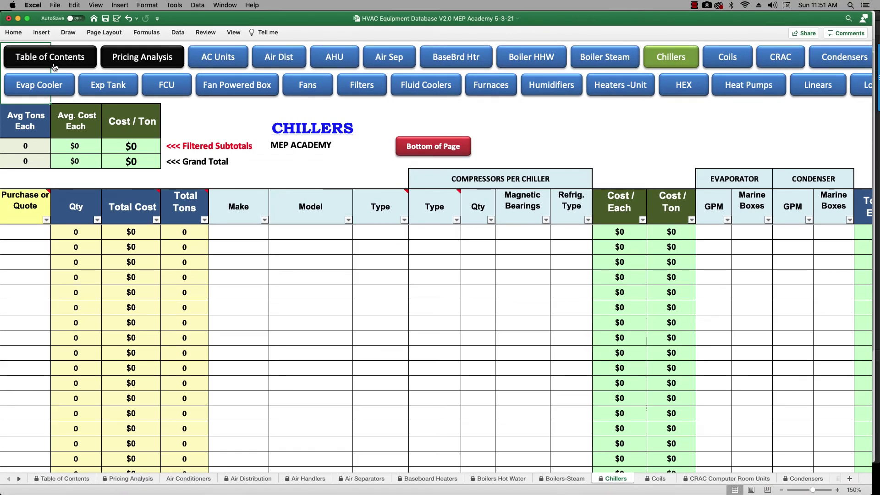
{"action": "left_click", "coordinate": [54, 66]}
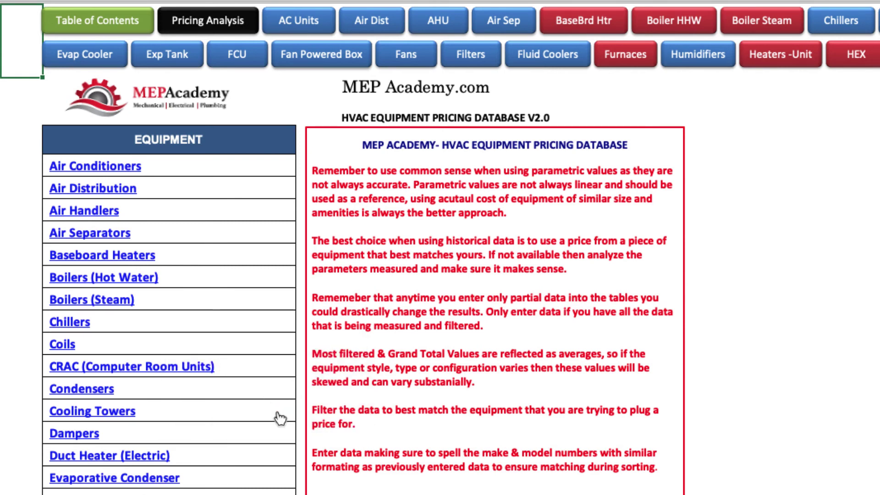
{"action": "scroll", "coordinate": [270, 447], "scroll_direction": "down", "scroll_amount": 8}
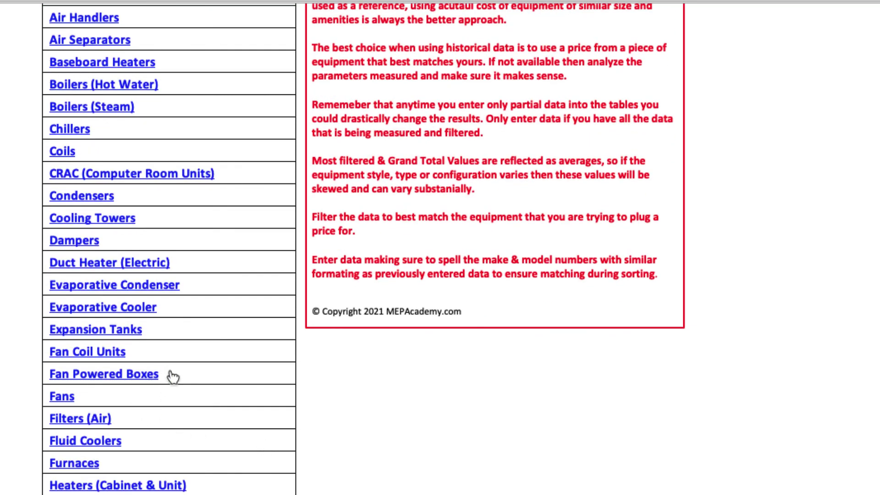
{"action": "scroll", "coordinate": [358, 404], "scroll_direction": "down", "scroll_amount": 3}
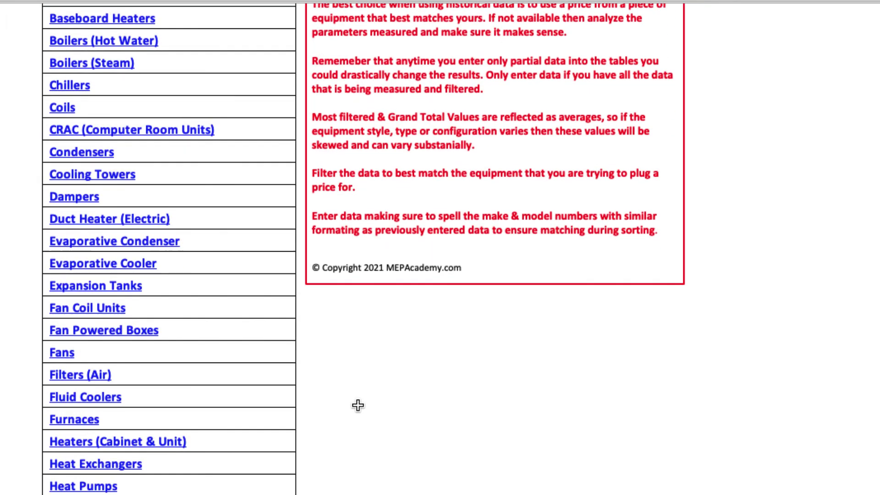
{"action": "scroll", "coordinate": [358, 405], "scroll_direction": "up", "scroll_amount": 11}
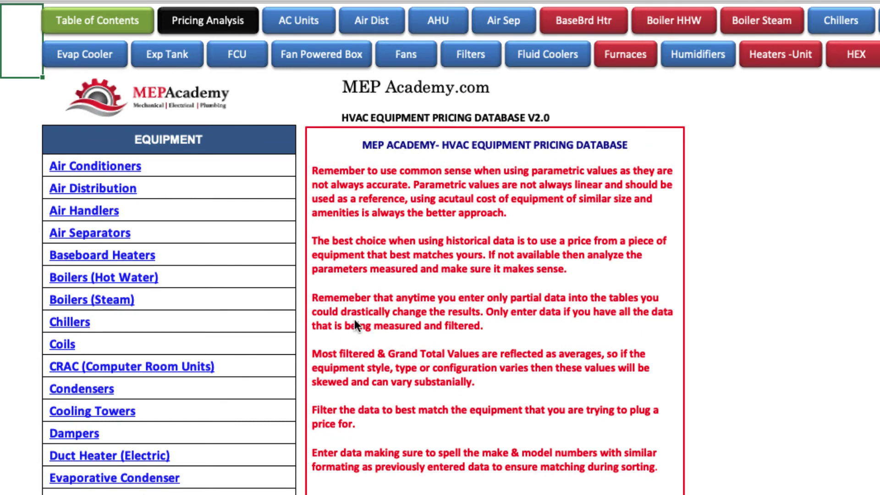